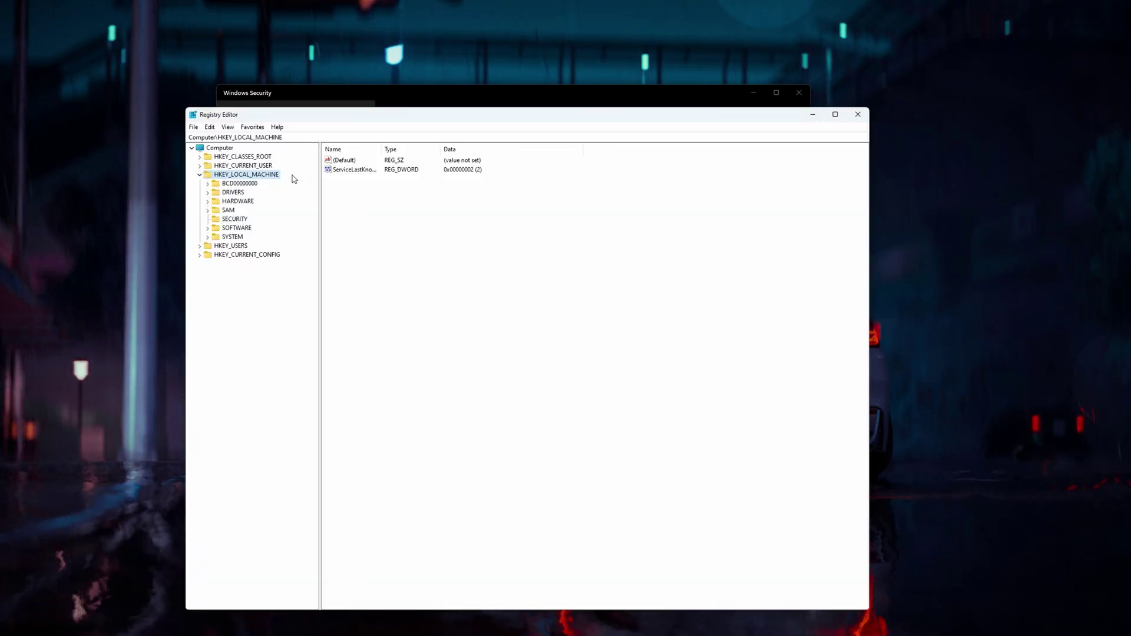
# Set EnableVirtualizationBasedSecurity under HKLM\SYSTEM\CurrentControlSet\Control\DeviceGuard to 0.
pyautogui.doubleClick(233, 237)
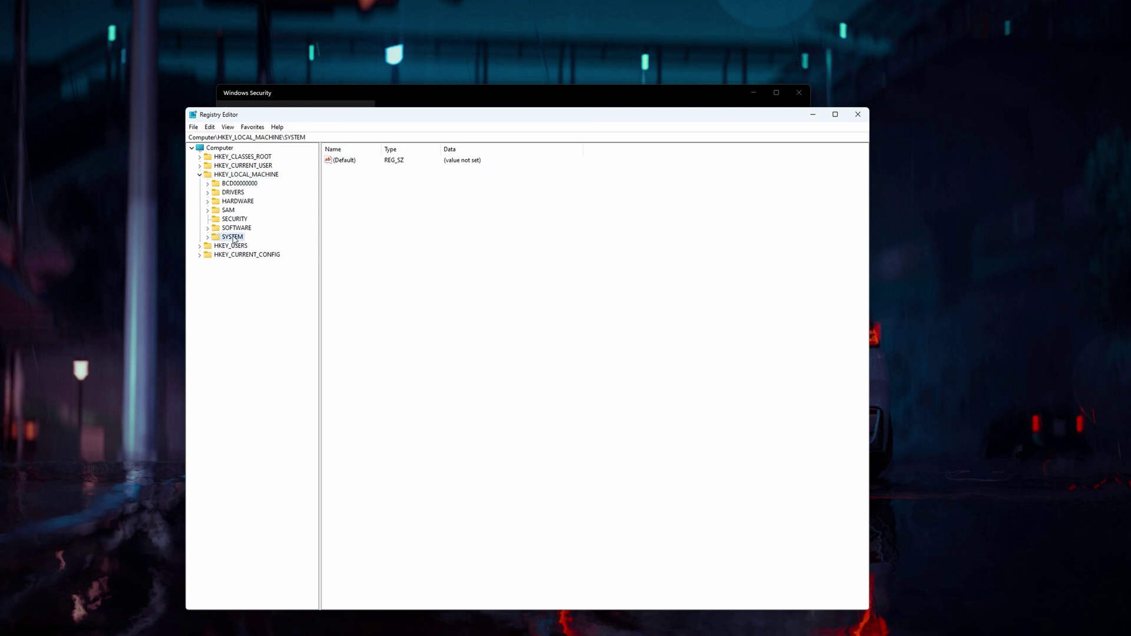
pyautogui.doubleClick(253, 264)
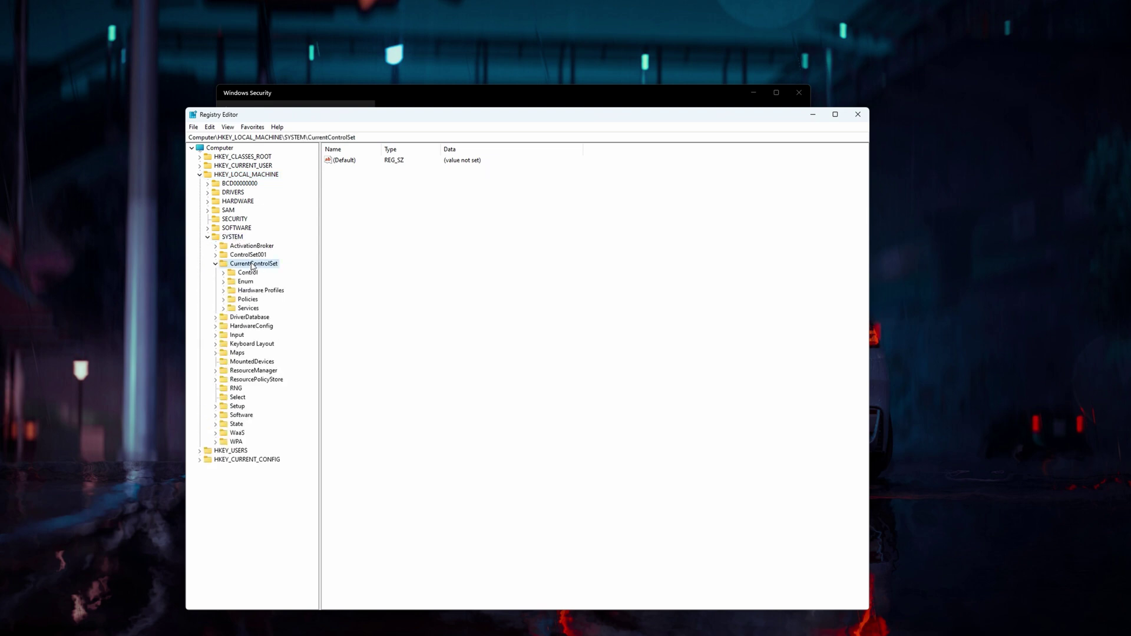
pyautogui.doubleClick(248, 273)
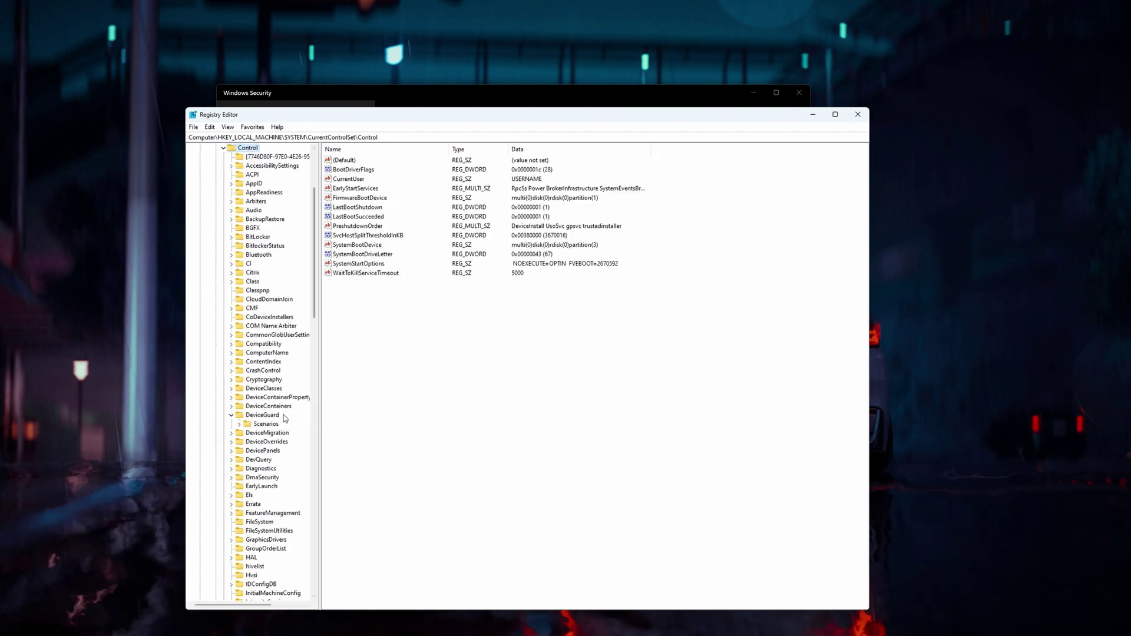
pyautogui.click(262, 414)
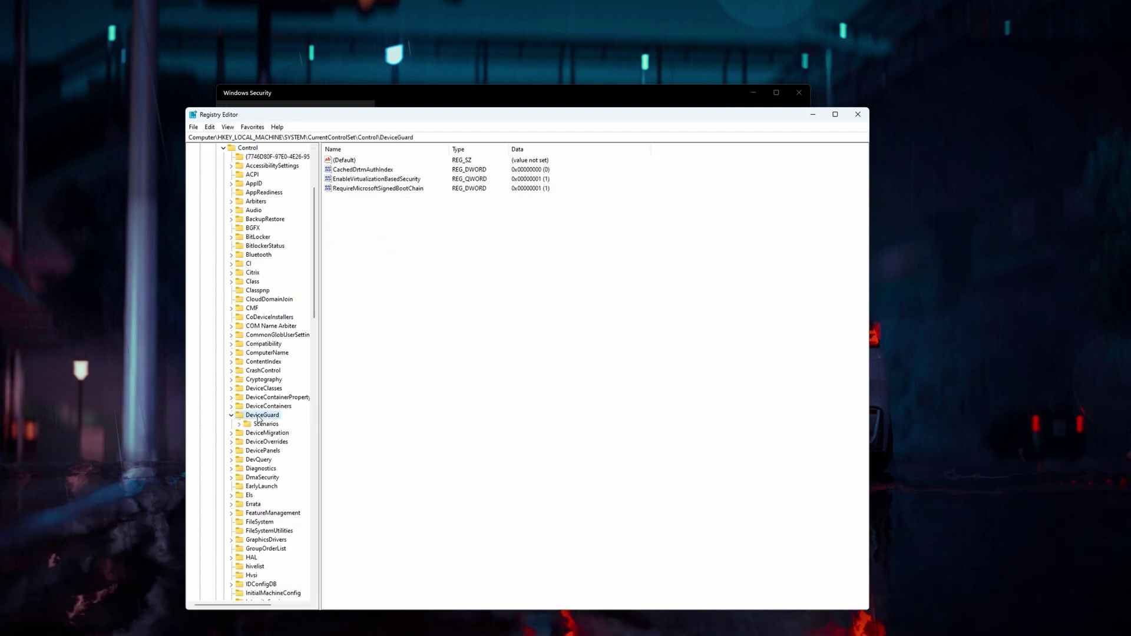
pyautogui.doubleClick(411, 180)
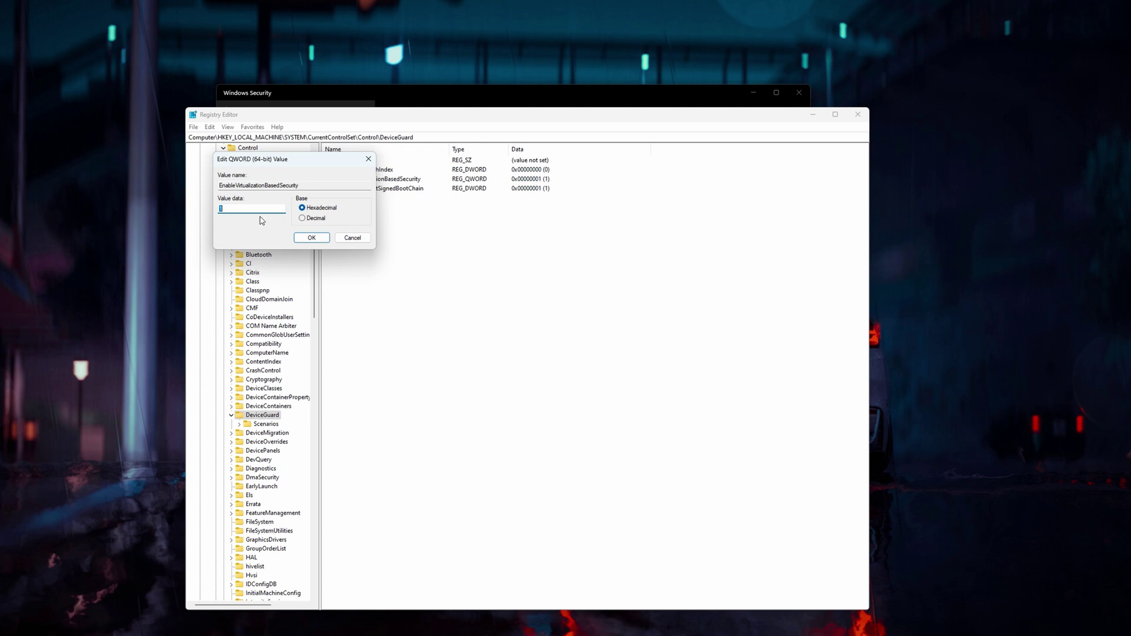
pyautogui.click(311, 237)
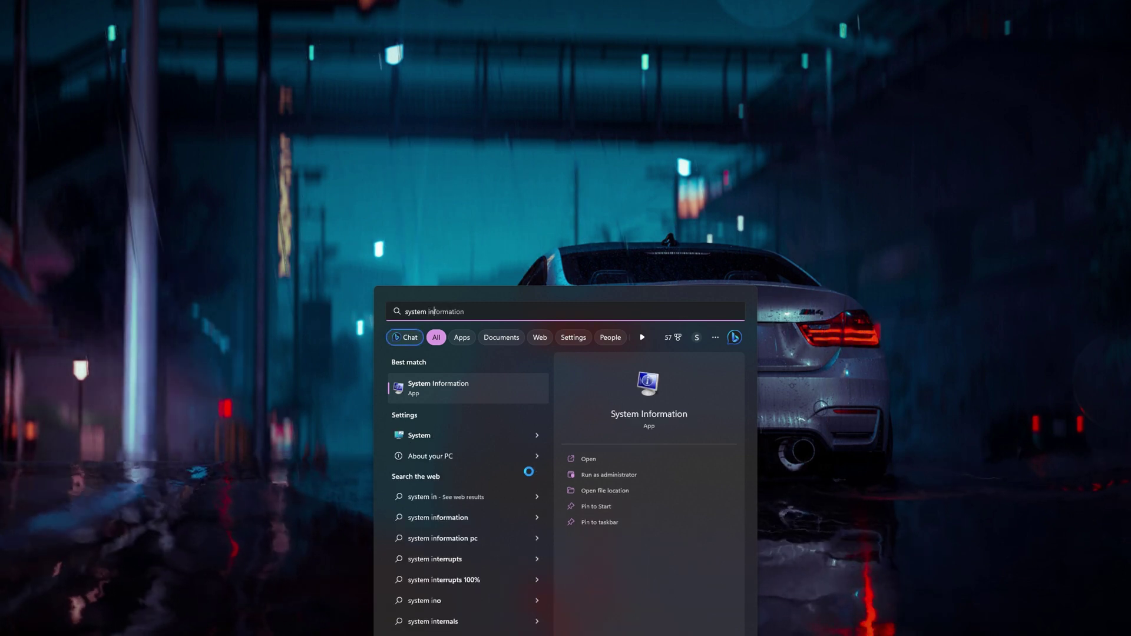
# Confirm in System Information's summary that Virtualization-based security reads Not enabled.
pyautogui.click(435, 389)
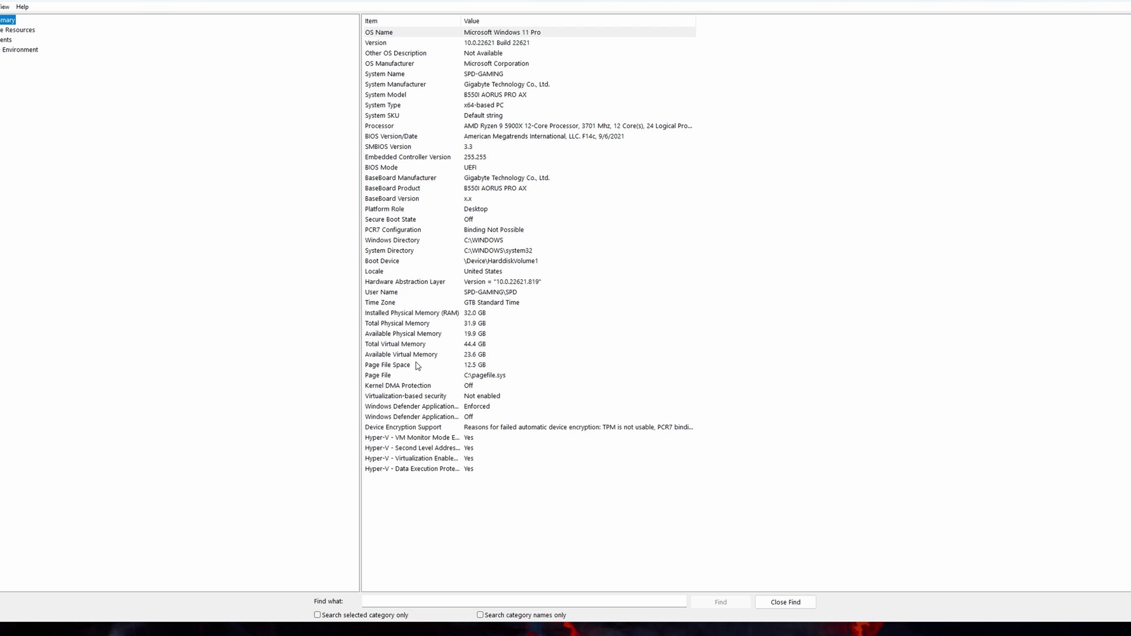
pyautogui.click(410, 396)
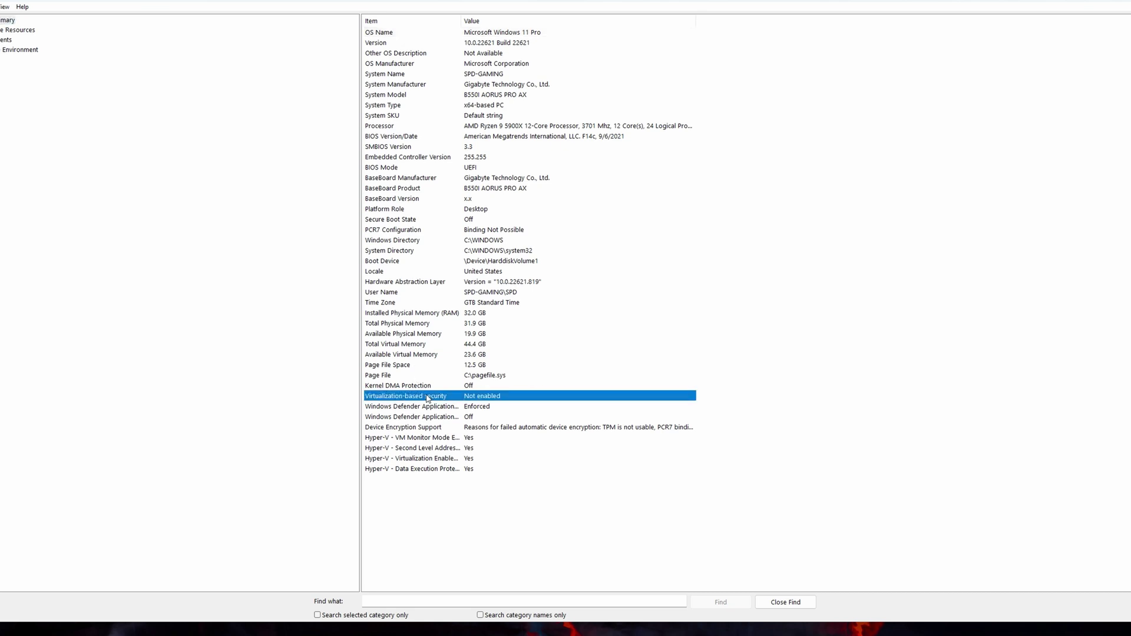
pyautogui.press('super')
pyautogui.write('core isolation')
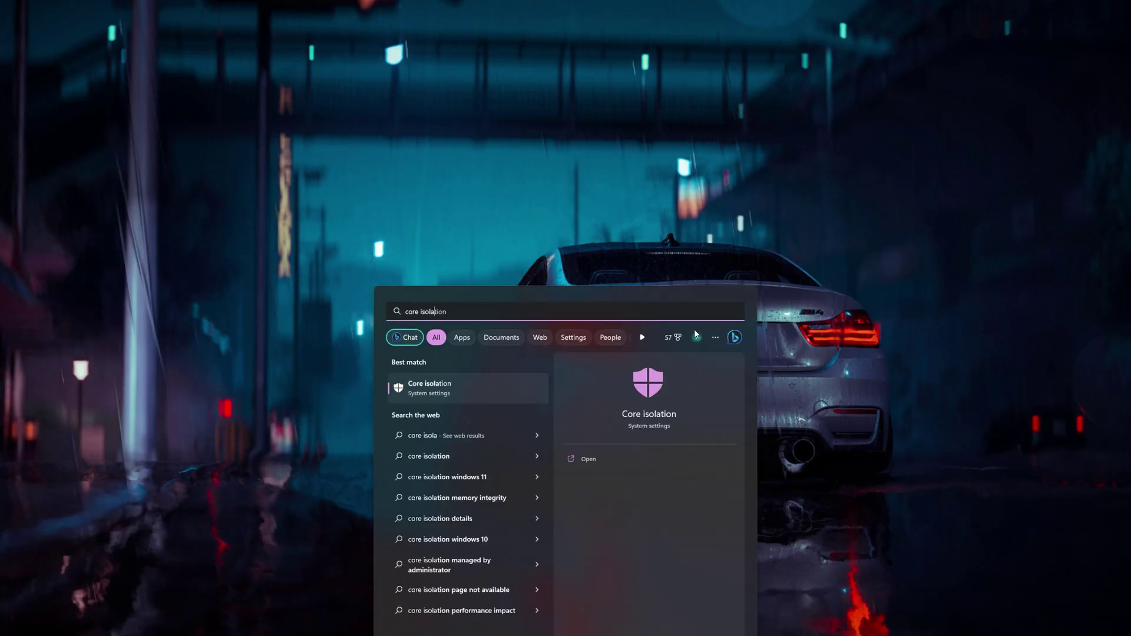
# Open the Core isolation page showing Memory integrity Off, and center the Windows Security window.
pyautogui.click(442, 390)
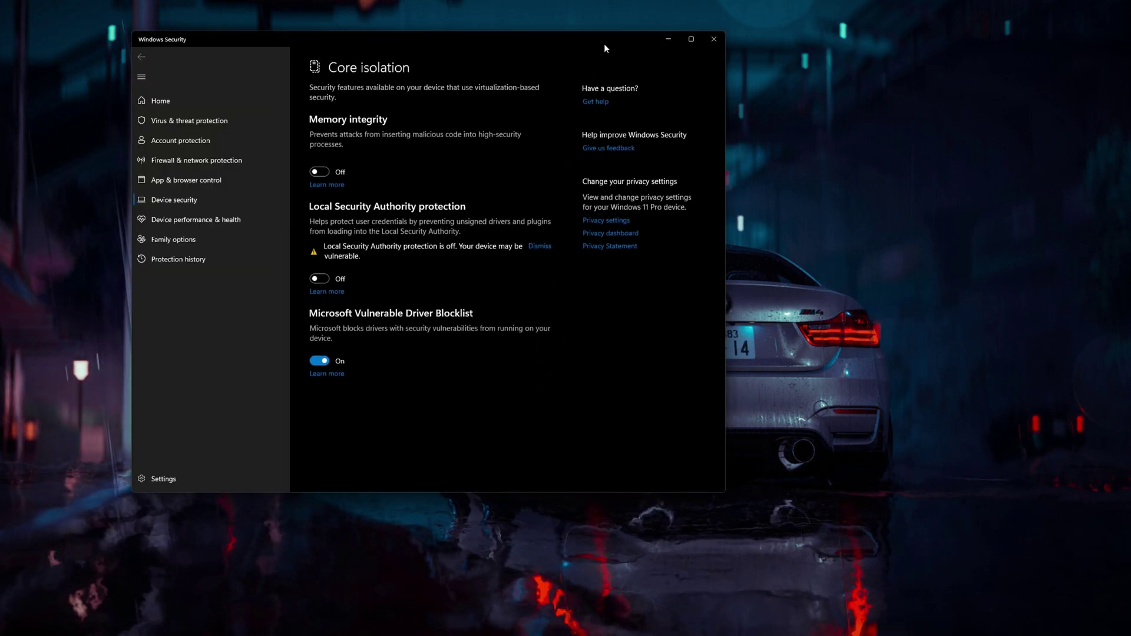
pyautogui.moveTo(603, 43); pyautogui.dragTo(684, 93)
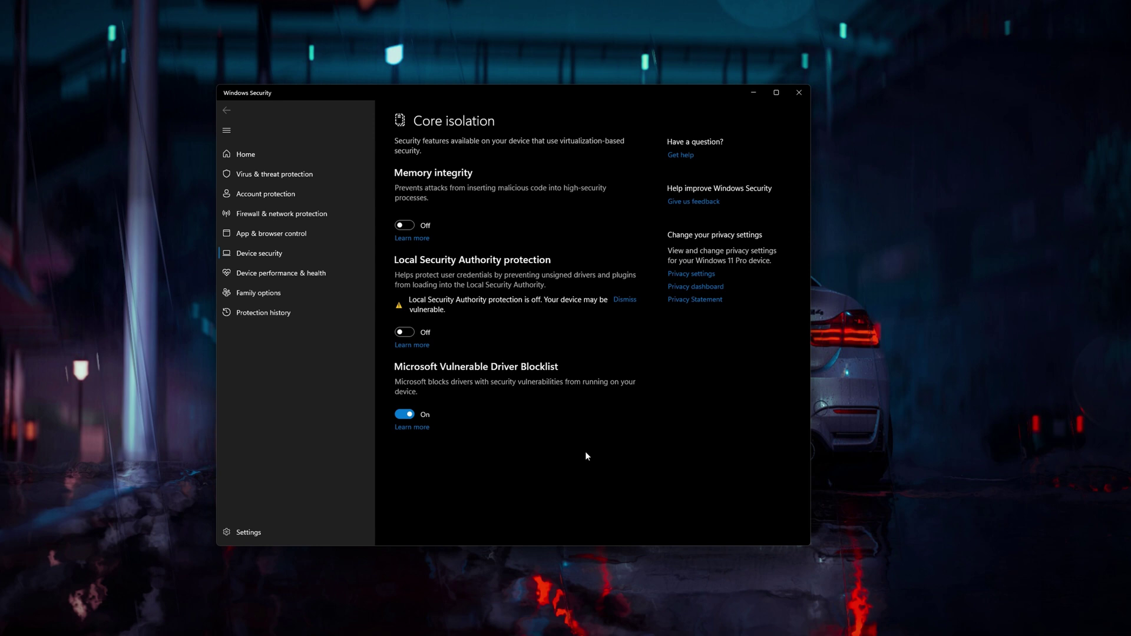